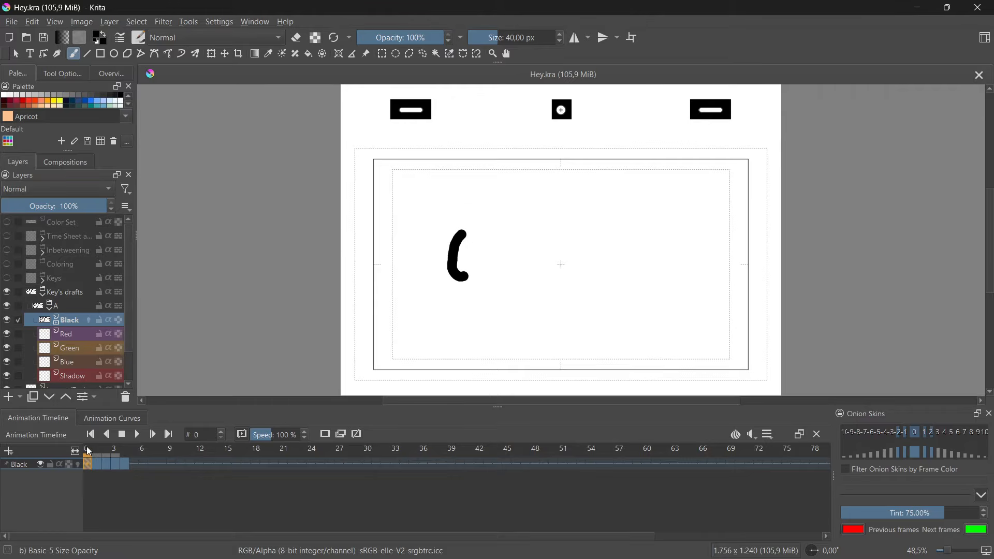
# - Open the Render Animation settings and enable export as video only, turning off the image sequence export
pyautogui.moveTo(91, 452)
pyautogui.mouseDown()
pyautogui.moveTo(169, 456)
pyautogui.moveTo(87, 453)
pyautogui.mouseUp()
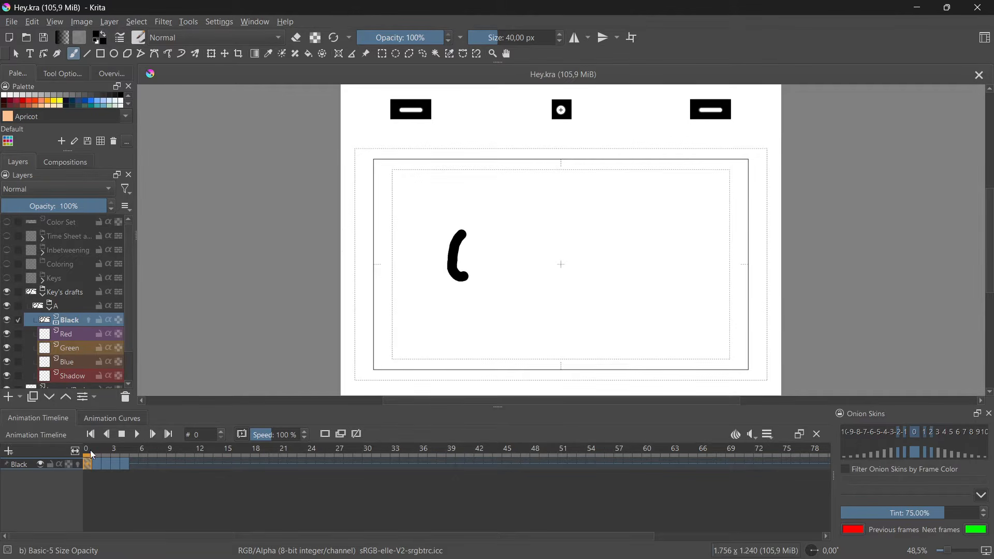
pyautogui.click(12, 23)
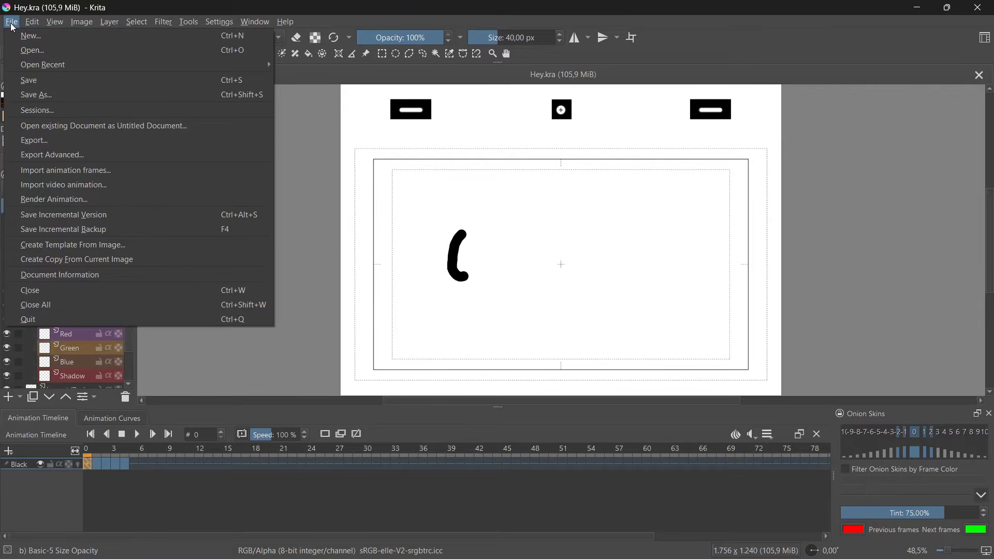
pyautogui.click(79, 202)
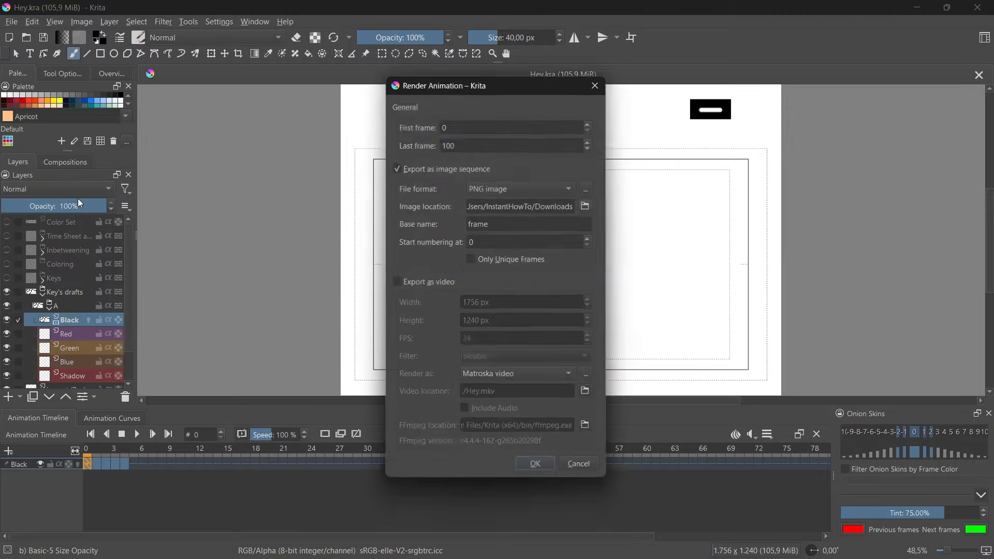
pyautogui.moveTo(483, 87); pyautogui.dragTo(480, 89)
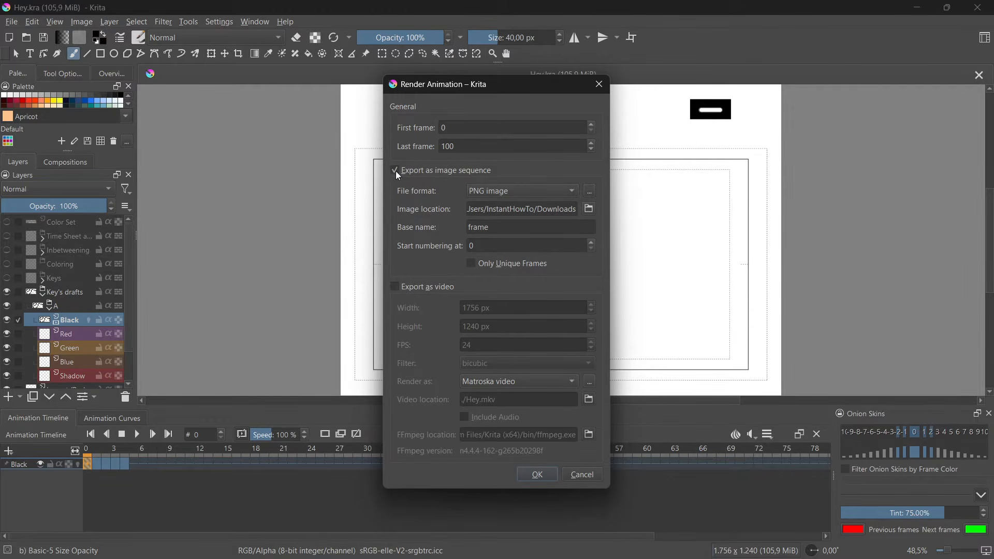
pyautogui.click(395, 287)
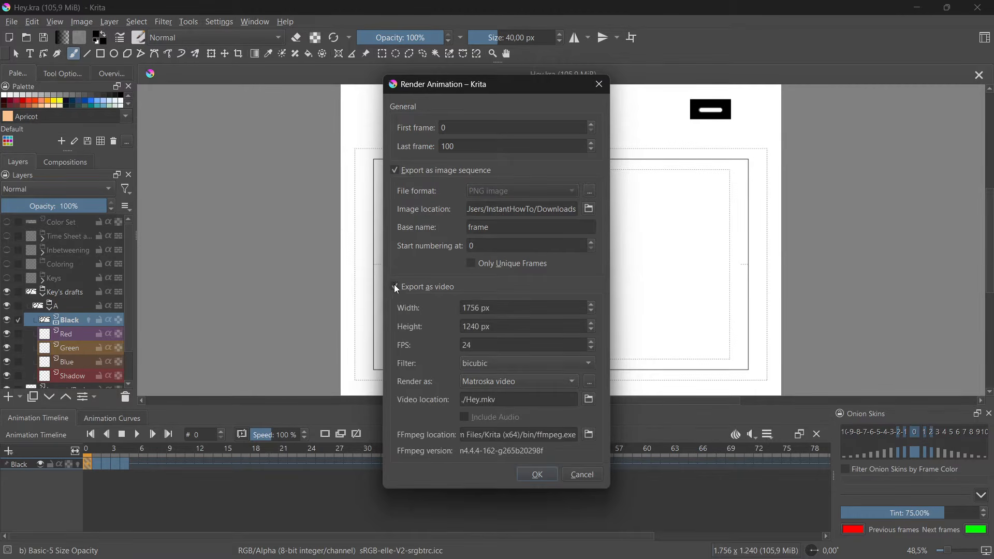
pyautogui.click(396, 170)
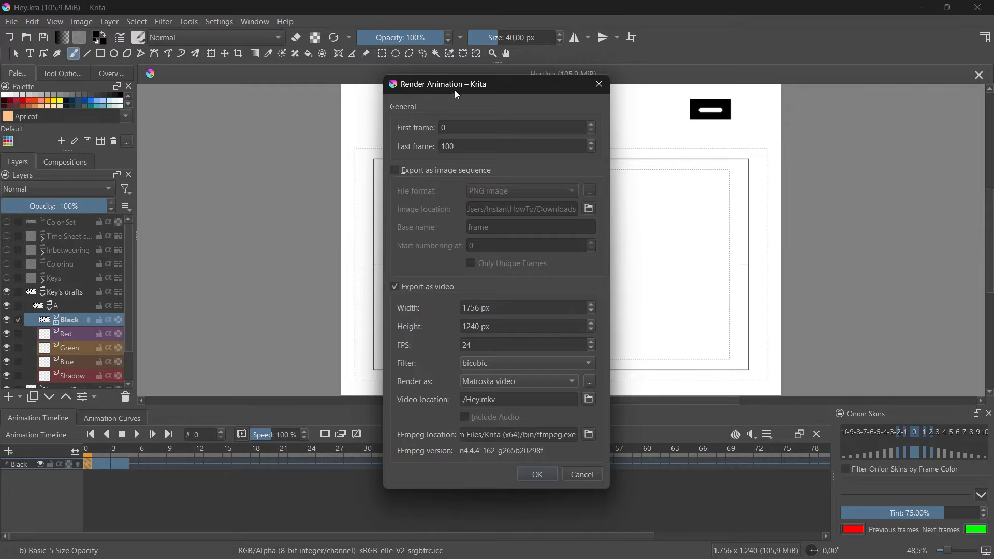
pyautogui.moveTo(455, 91); pyautogui.dragTo(522, 88)
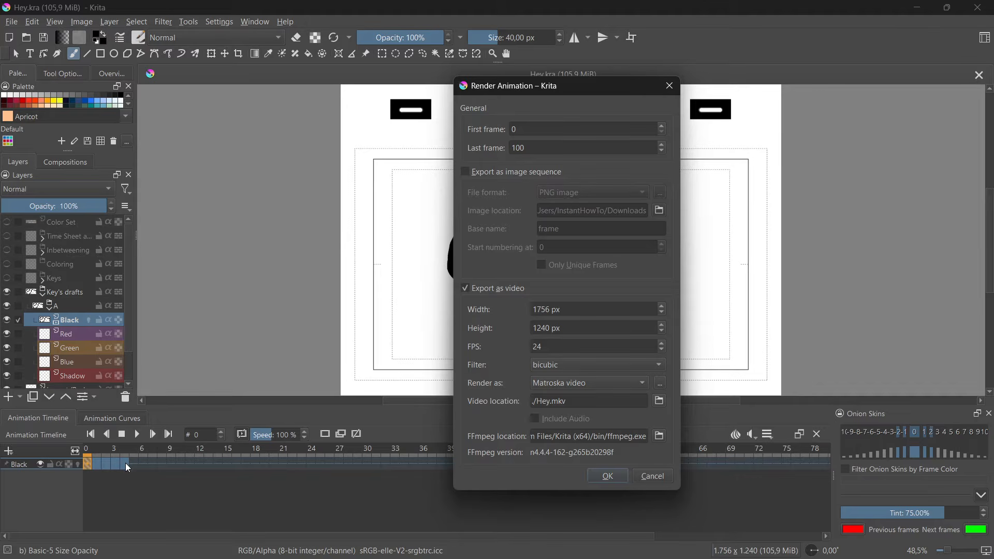
# - Set the last frame to 5 and render the Matroska video as Hey.mkv into the Downloads folder
pyautogui.click(530, 150)
pyautogui.press('BackSpace')
pyautogui.write('5')
pyautogui.click(659, 401)
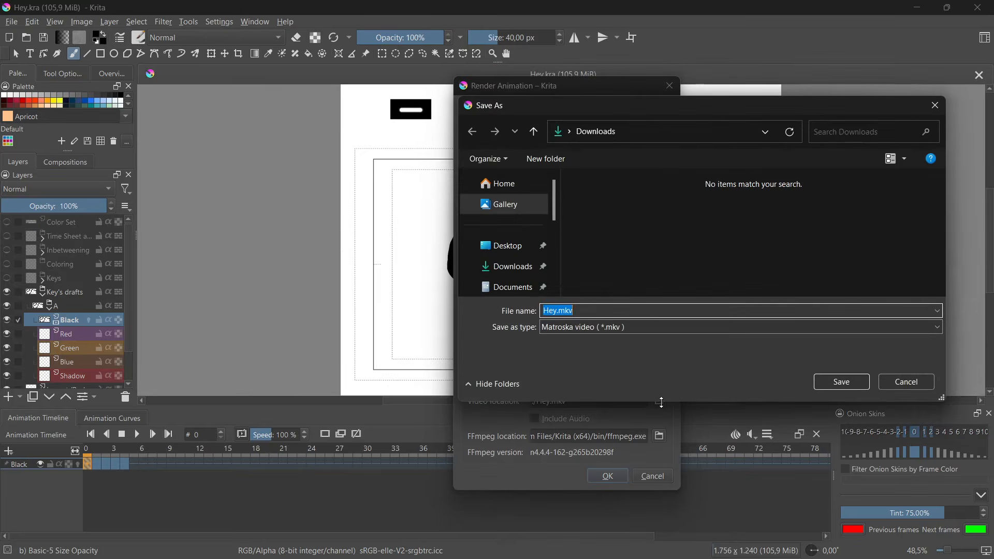
pyautogui.click(503, 265)
pyautogui.click(837, 382)
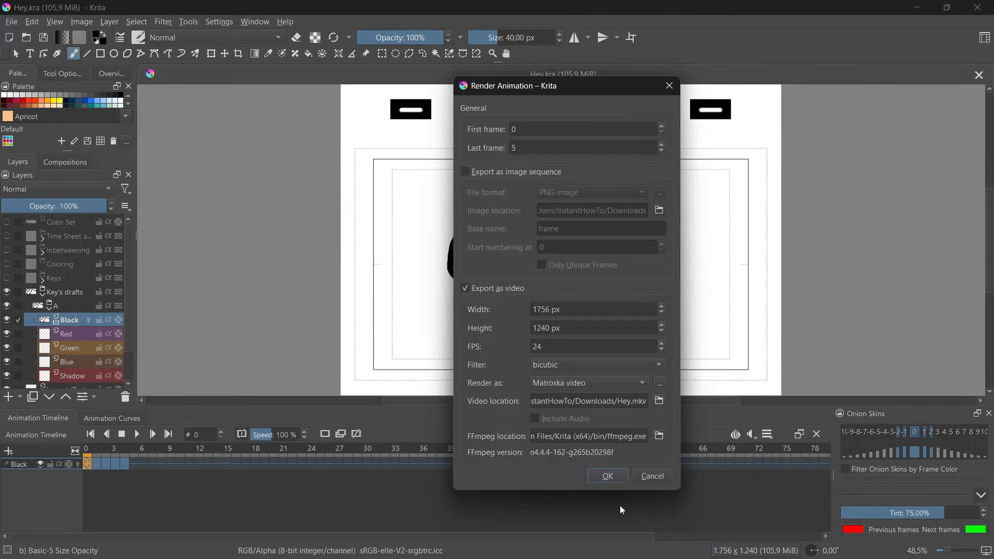
pyautogui.click(608, 477)
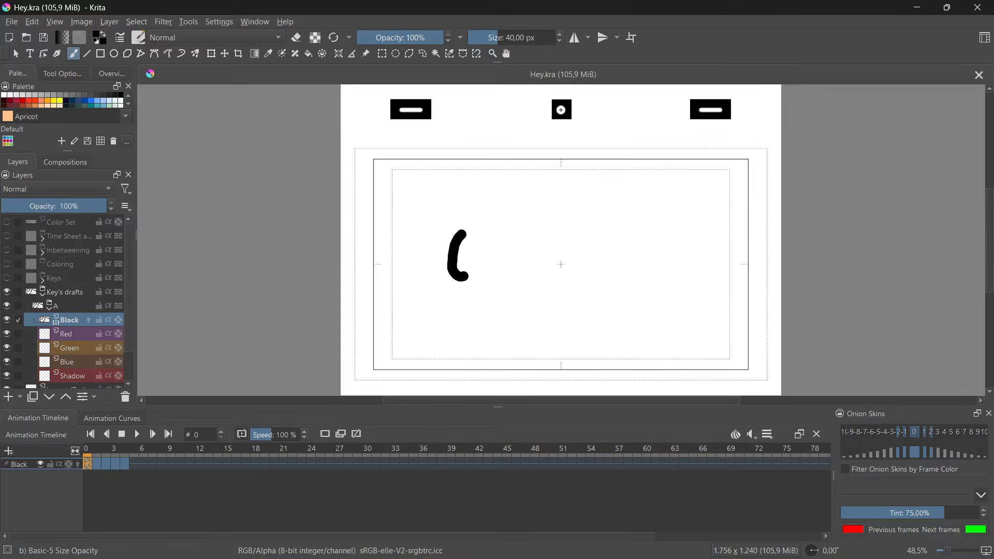
# - Play the exported Hey.mkv from the Downloads folder in Media Player from the beginning, and close the player
pyautogui.moveTo(993, 153); pyautogui.dragTo(503, 73)
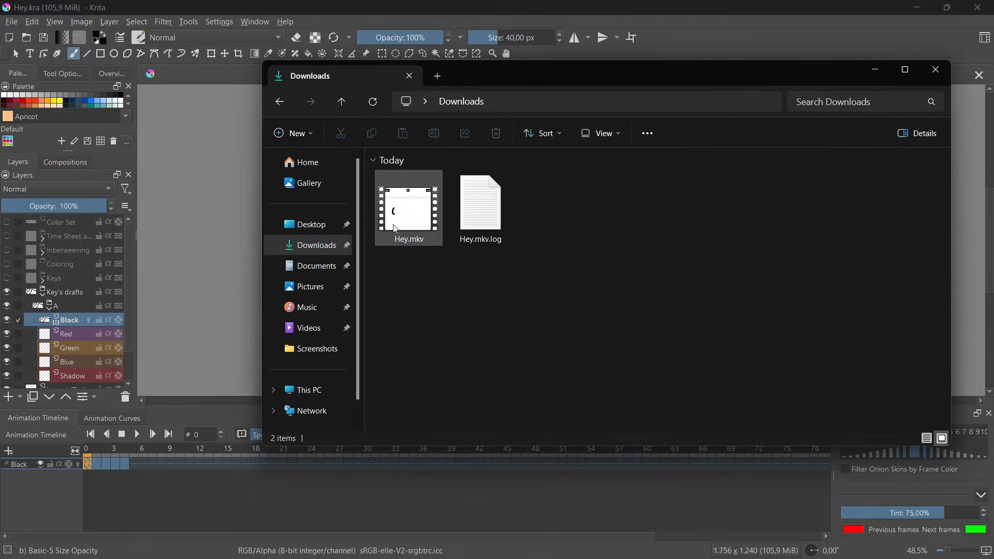
pyautogui.click(421, 217)
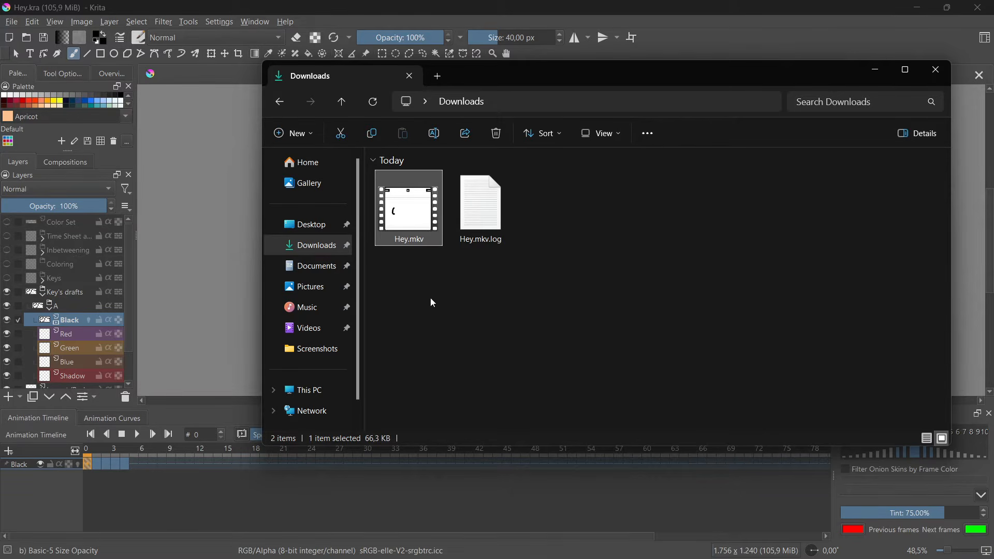
pyautogui.doubleClick(420, 217)
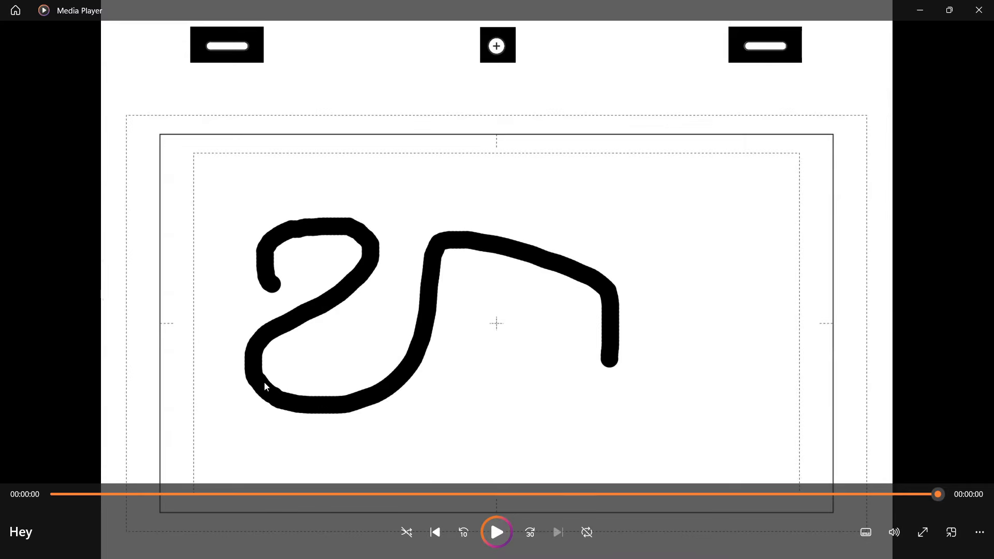
pyautogui.moveTo(122, 494); pyautogui.dragTo(53, 496)
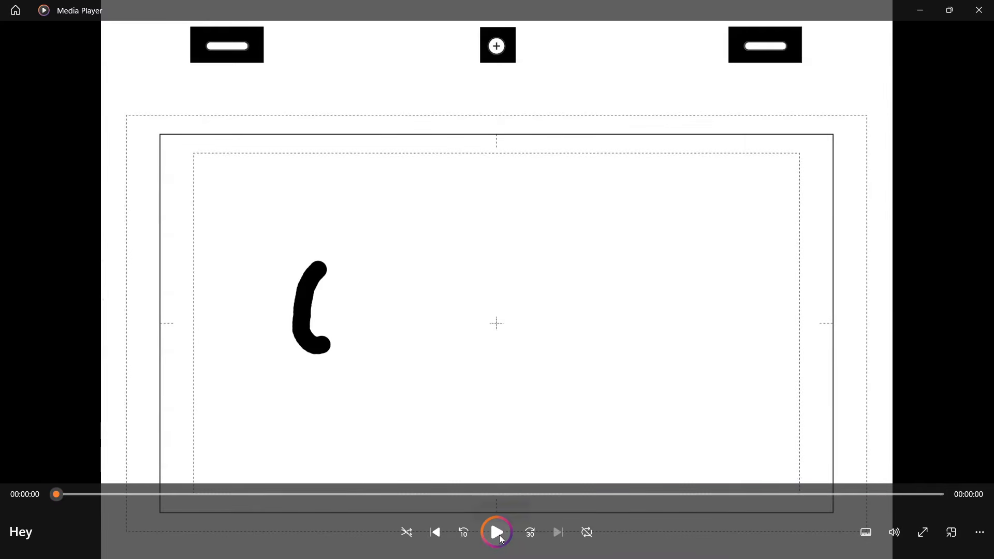
pyautogui.click(499, 536)
pyautogui.click(494, 531)
pyautogui.click(977, 6)
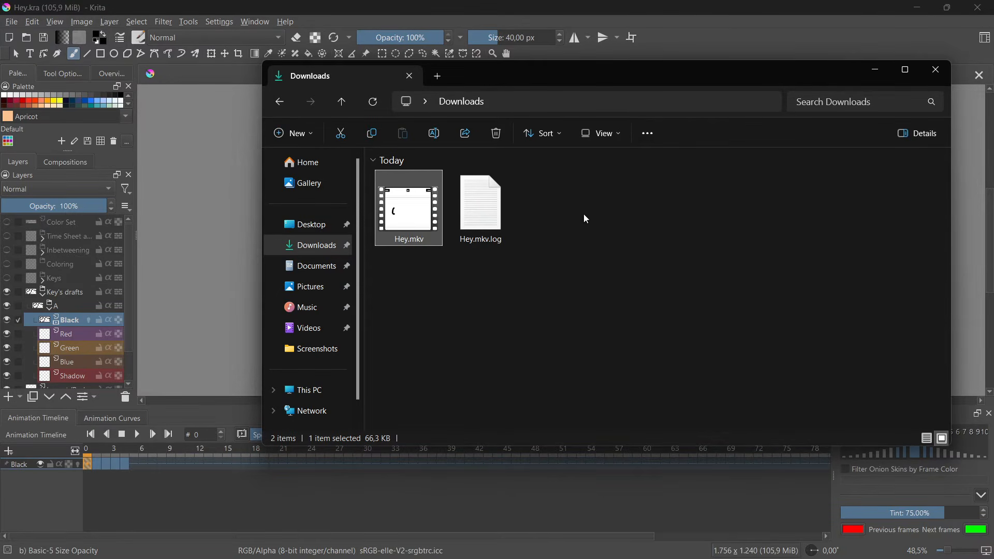
# - Delete Hey.mkv and Hey.mkv.log from the Downloads folder and return to Krita
pyautogui.moveTo(604, 247); pyautogui.dragTo(368, 200)
pyautogui.press('Delete')
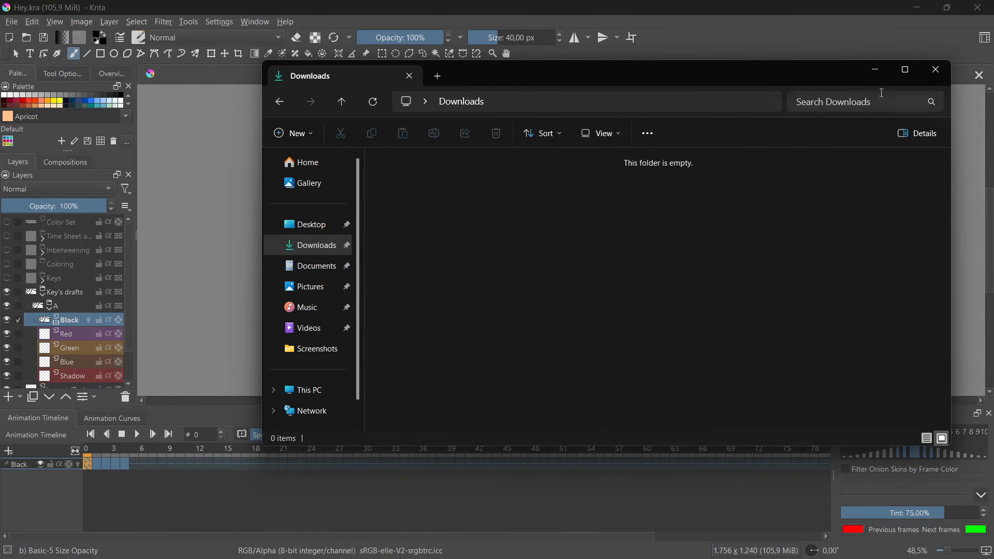
pyautogui.moveTo(641, 67); pyautogui.dragTo(993, 93)
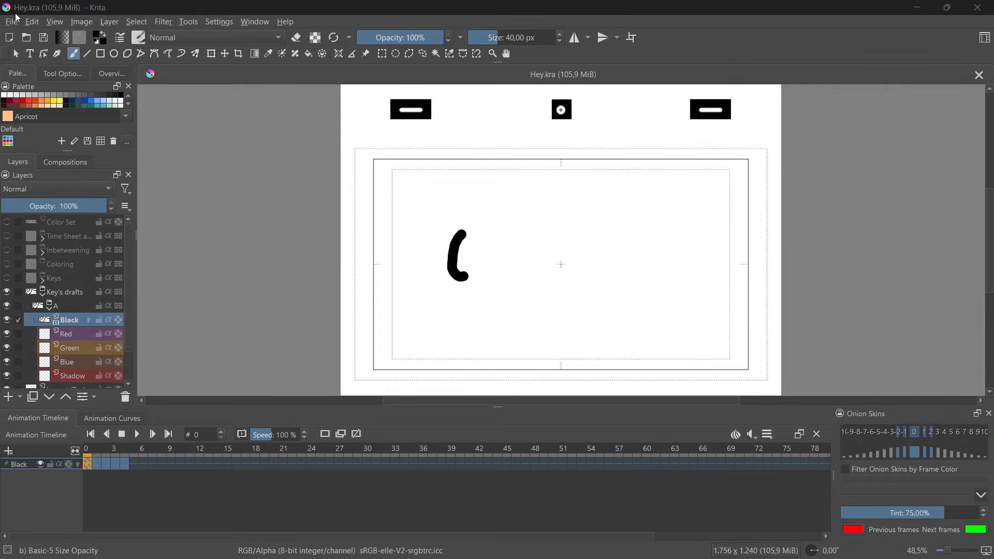
# - Reopen the Render Animation settings and enable export as image sequence only, turning off the video export
pyautogui.click(13, 23)
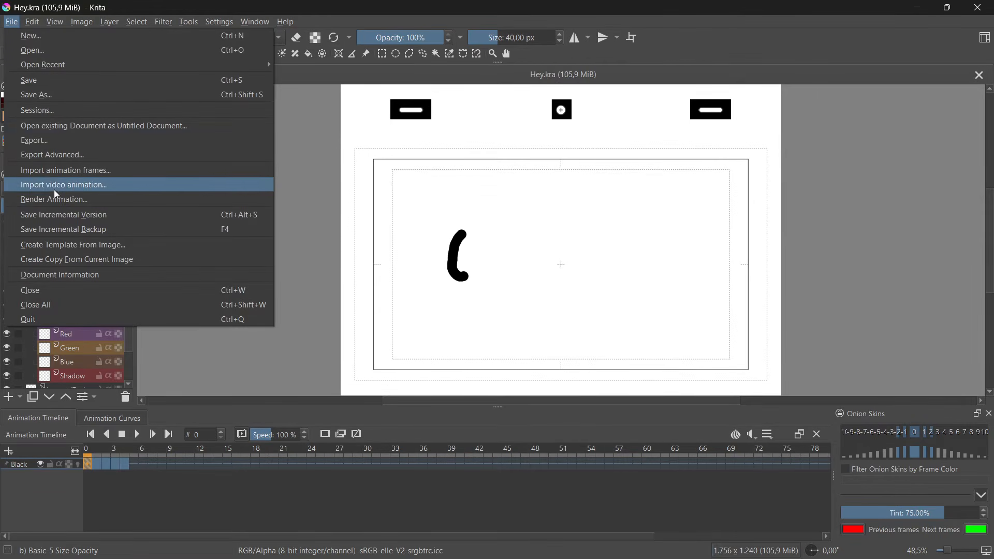
pyautogui.click(83, 198)
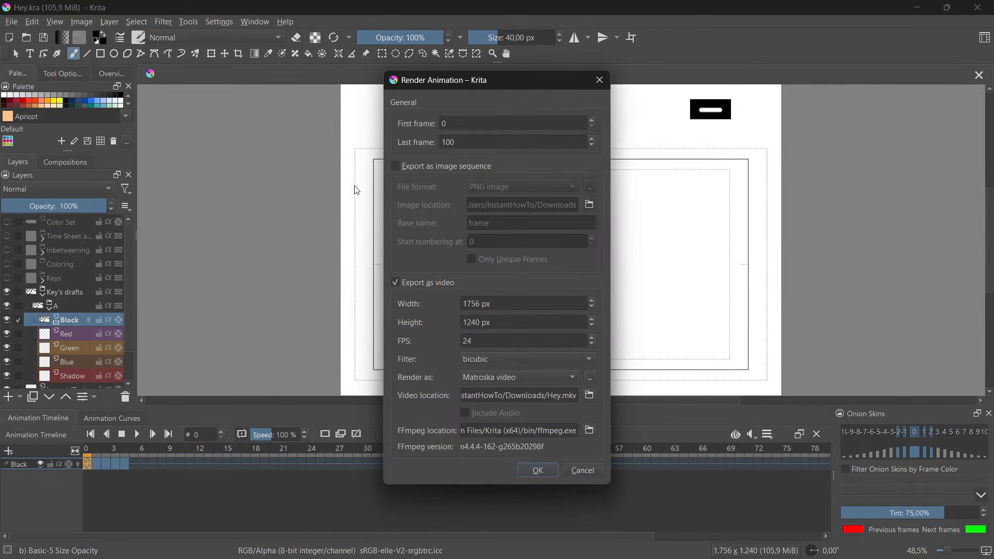
pyautogui.click(397, 167)
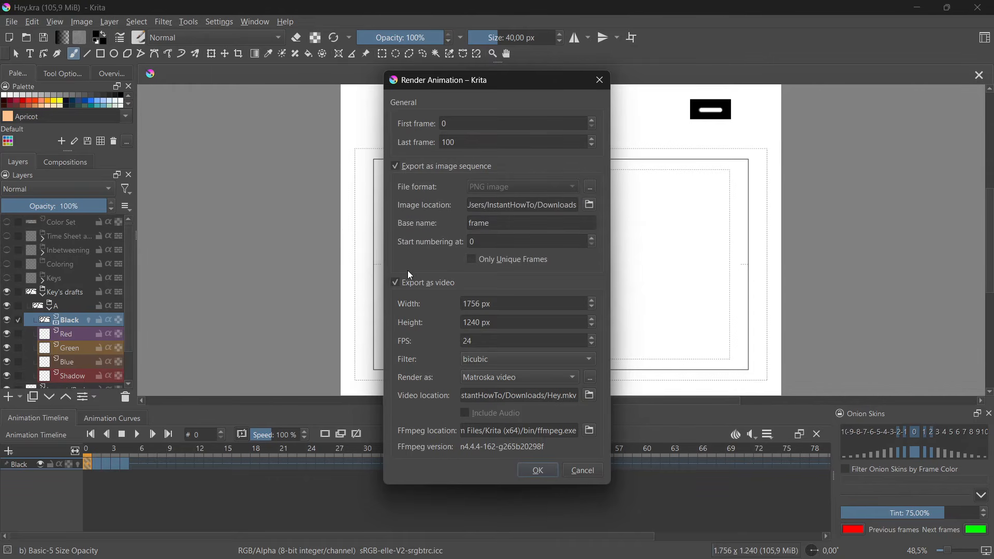
pyautogui.click(396, 282)
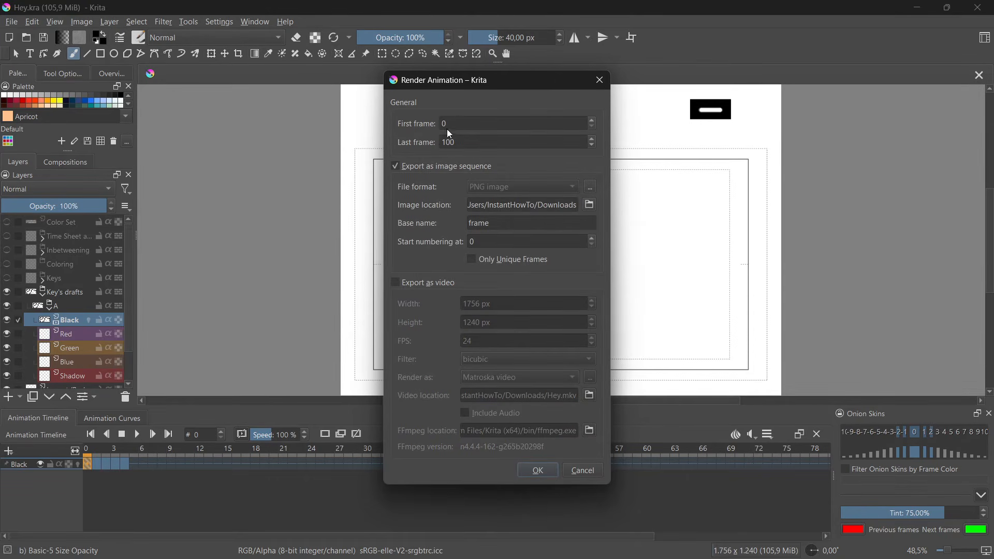
# - Set the last frame to 5, choose Downloads as the image location, and render the PNG sequence
pyautogui.doubleClick(483, 139)
pyautogui.write('5')
pyautogui.click(589, 204)
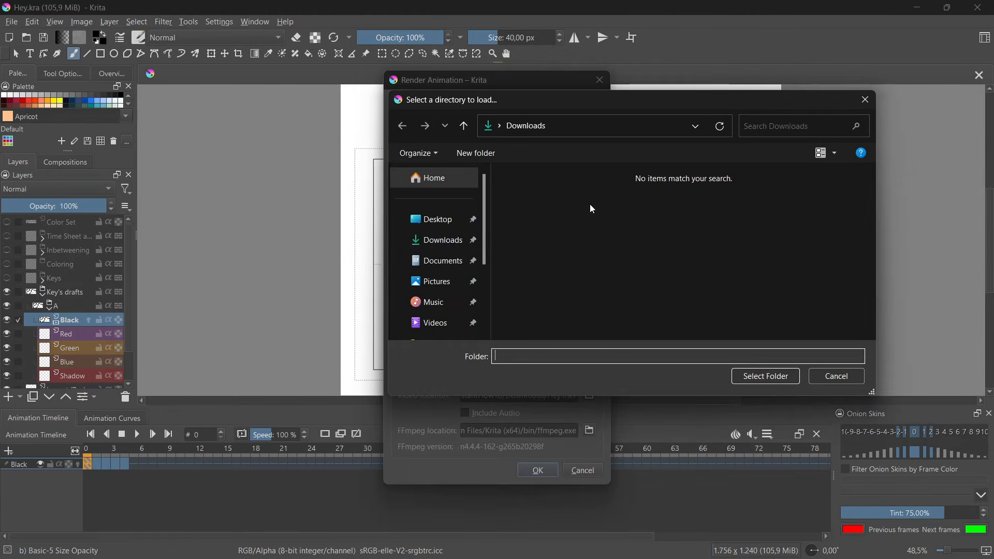
pyautogui.click(466, 250)
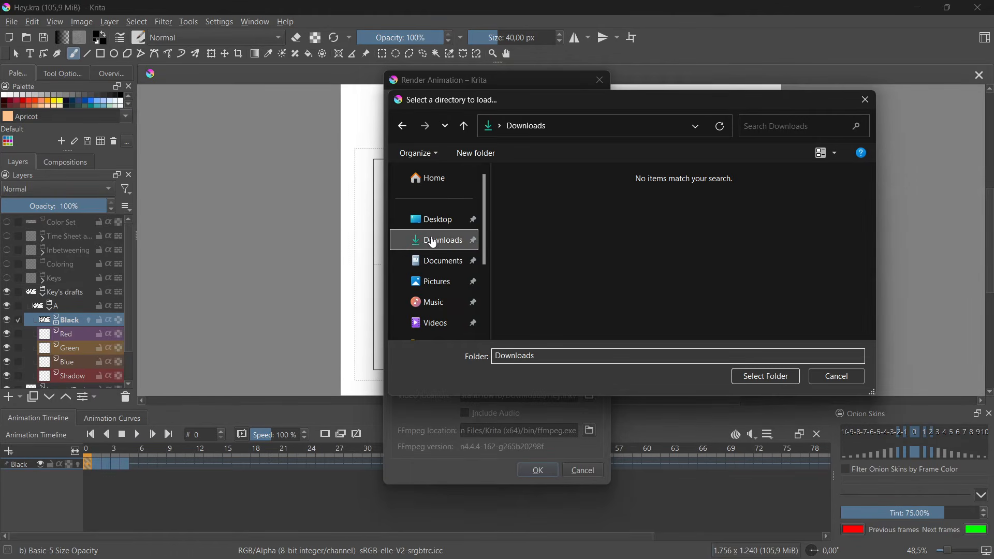
pyautogui.click(764, 377)
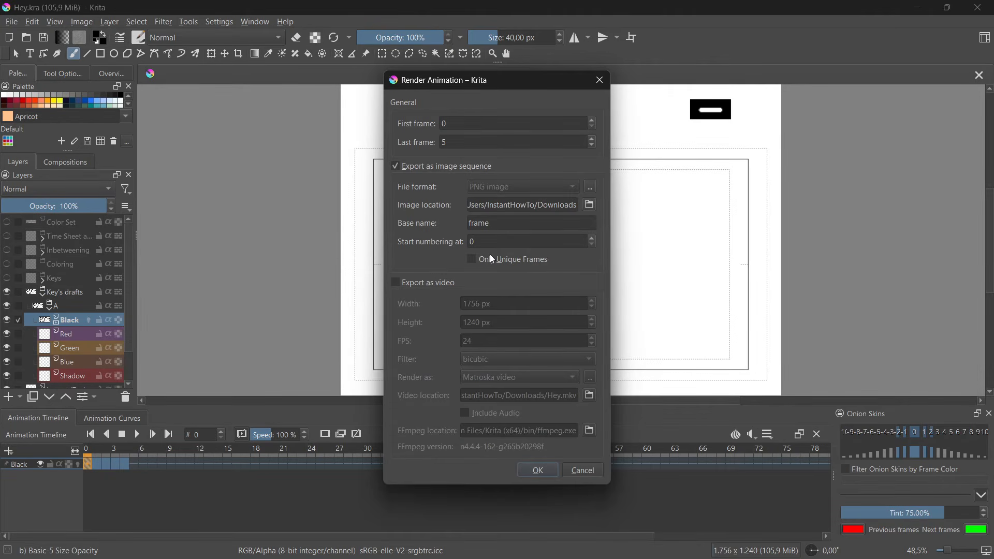
pyautogui.click(530, 470)
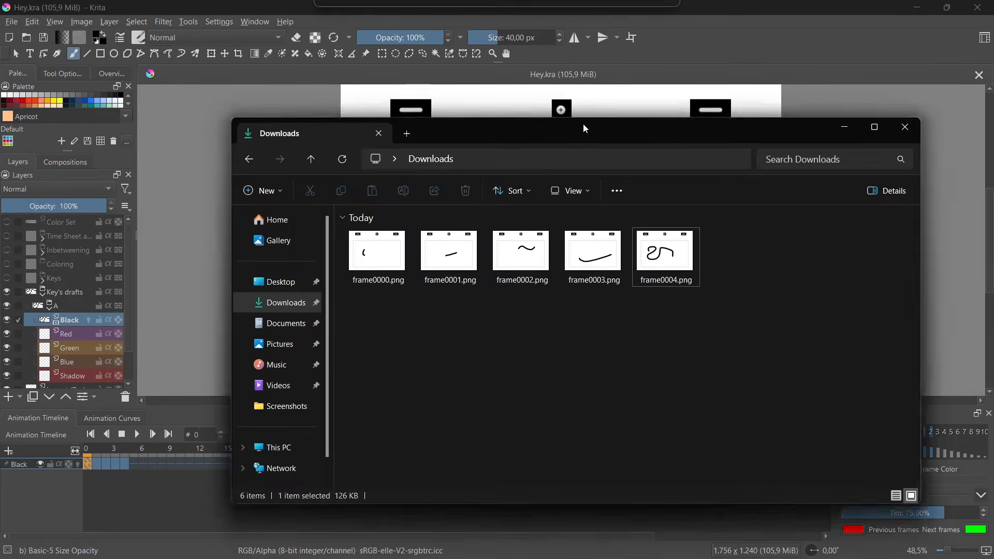
# - Examine the exported PNG frames one by one in the Downloads folder
pyautogui.moveTo(583, 123); pyautogui.dragTo(506, 86)
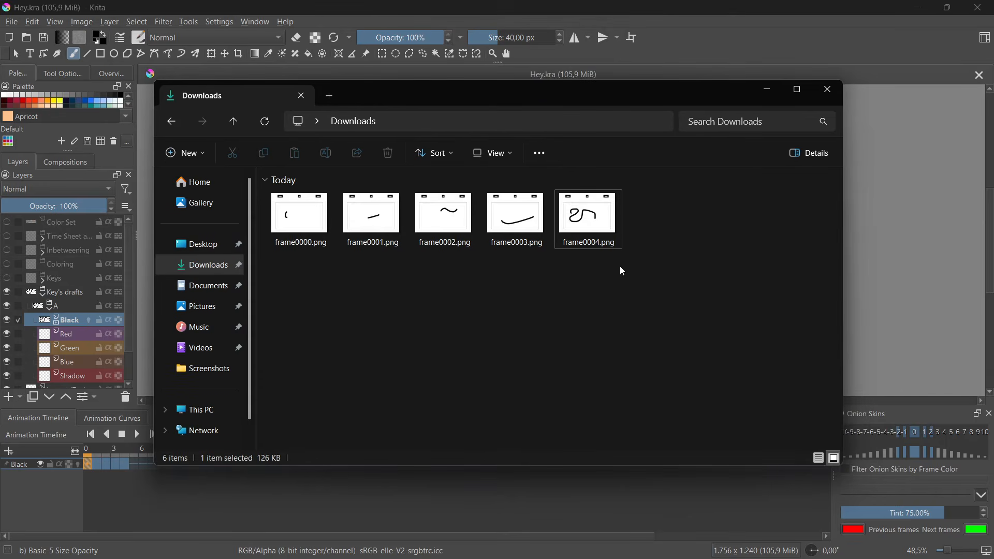
pyautogui.moveTo(621, 271); pyautogui.dragTo(691, 324)
pyautogui.click(300, 217)
pyautogui.click(372, 217)
pyautogui.click(444, 217)
pyautogui.click(546, 224)
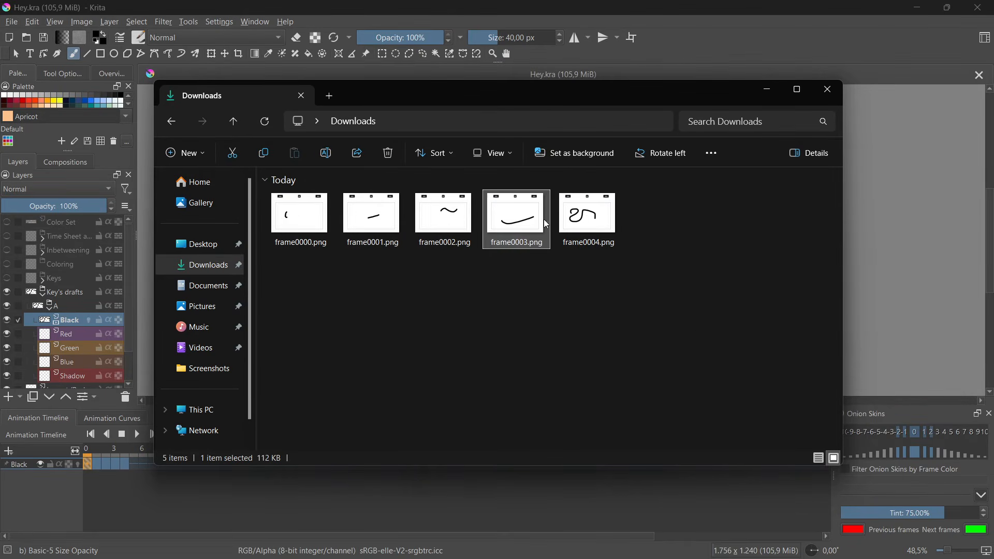
pyautogui.click(564, 221)
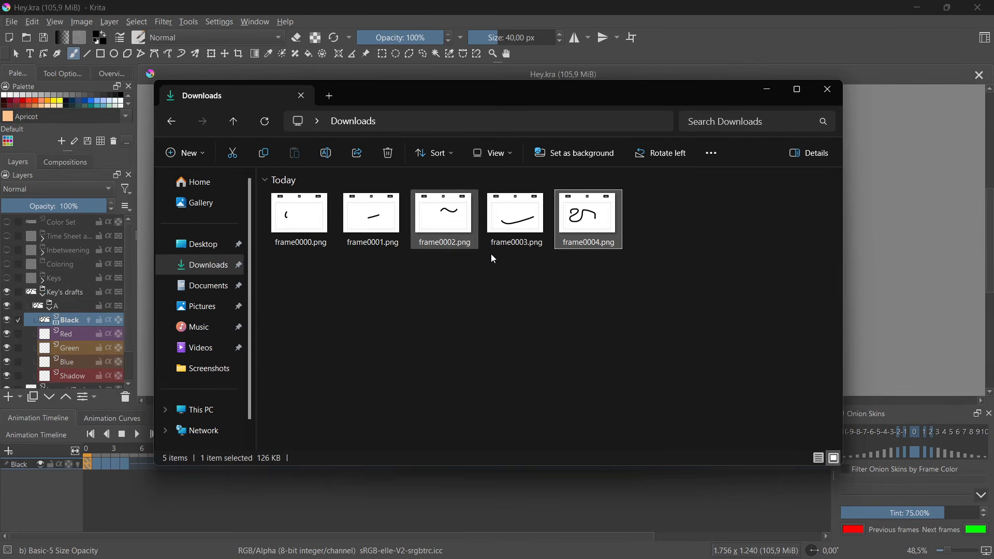
pyautogui.moveTo(674, 283); pyautogui.dragTo(436, 294)
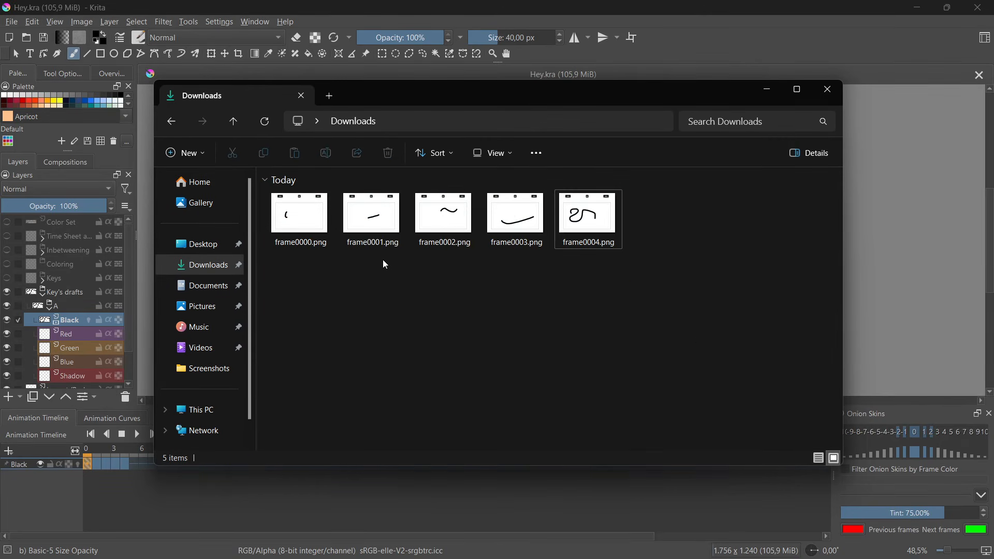
# - Select all the exported PNG frames in the Downloads folder and open them for editing in Clipchamp
pyautogui.hotkey('ctrl', 'a')
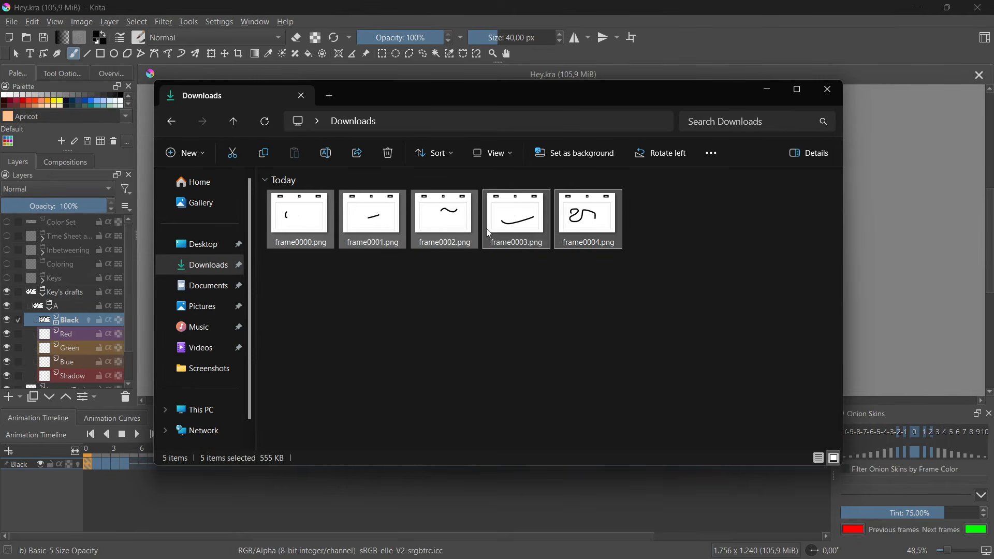
pyautogui.rightClick(315, 216)
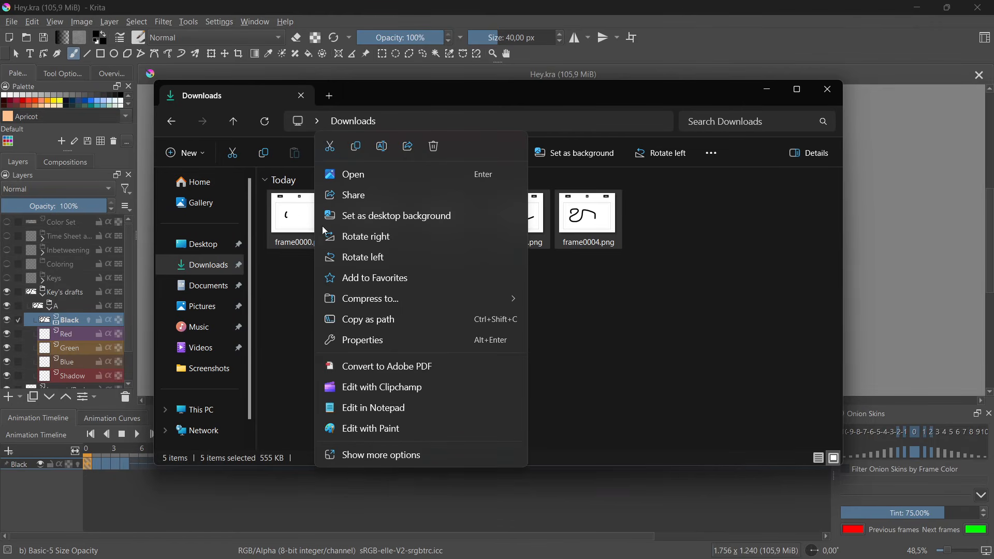
pyautogui.click(403, 392)
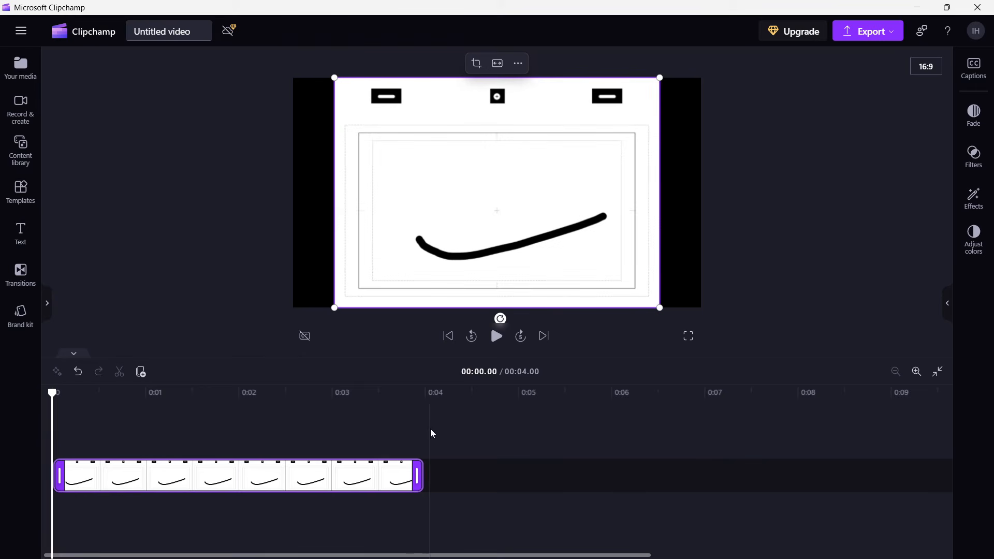
# - Shorten the frame clip on the Clipchamp timeline to about 2.06 seconds and switch back to the Downloads folder in File Explorer
pyautogui.moveTo(51, 393); pyautogui.dragTo(99, 418)
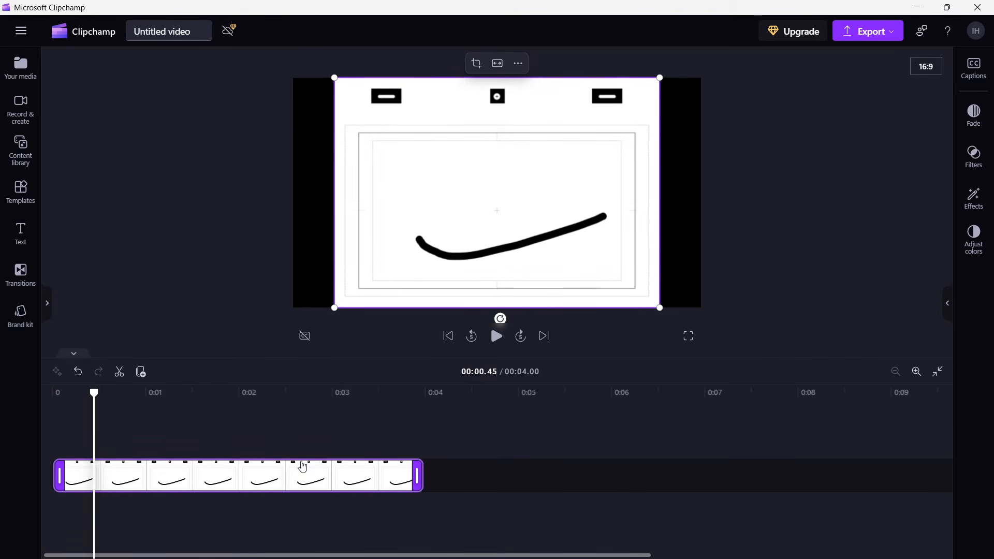
pyautogui.moveTo(417, 475); pyautogui.dragTo(241, 475)
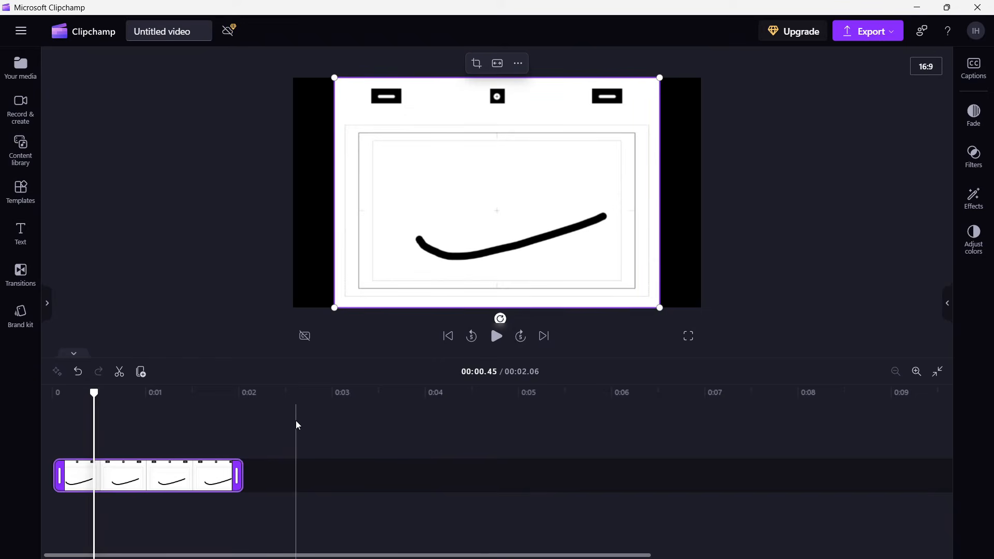
pyautogui.click(541, 544)
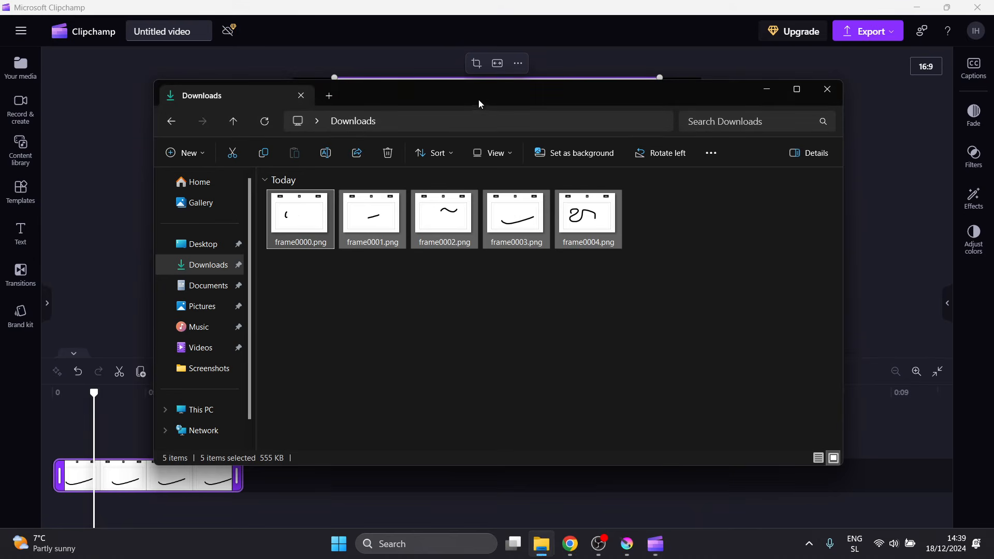
# - Select all five PNG frames in the Downloads folder, add them to Clipchamp's media library, and minimize the File Explorer window
pyautogui.moveTo(480, 103); pyautogui.dragTo(616, 27)
pyautogui.click(437, 145)
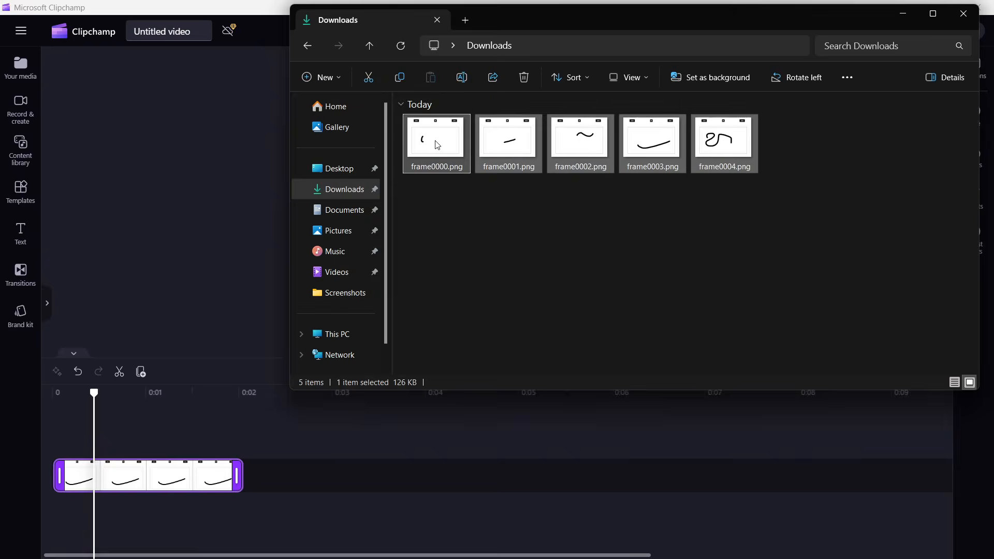
pyautogui.hotkey('ctrl', 'a')
pyautogui.moveTo(438, 145); pyautogui.dragTo(168, 300)
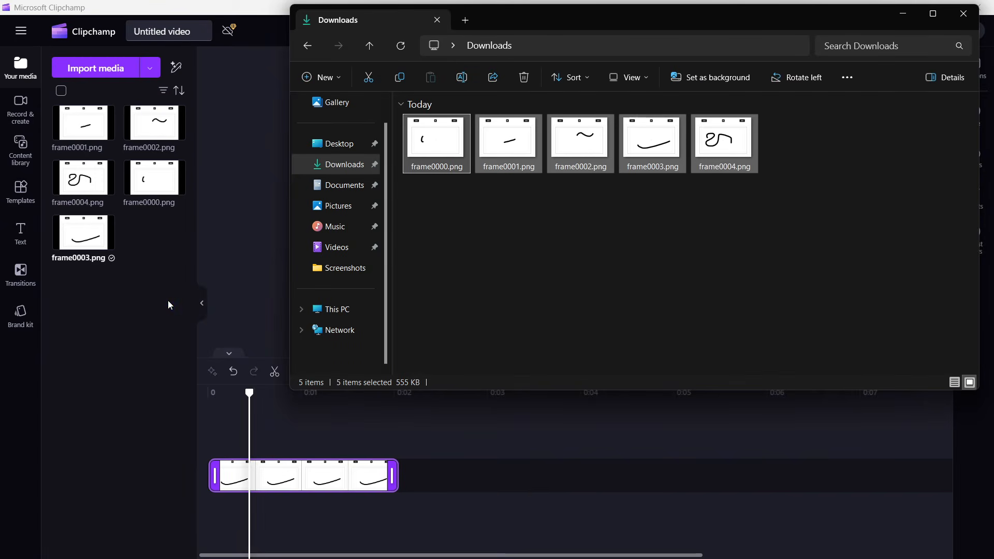
pyautogui.click(903, 13)
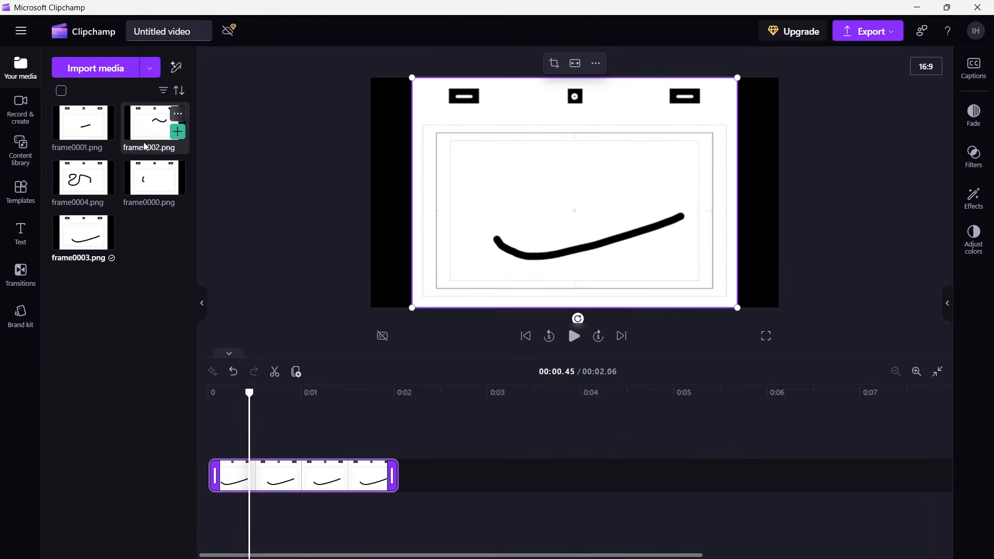
# - Select all five imported frames in the media library and place them together on the timeline after the existing clip
pyautogui.click(78, 124)
pyautogui.click(154, 124)
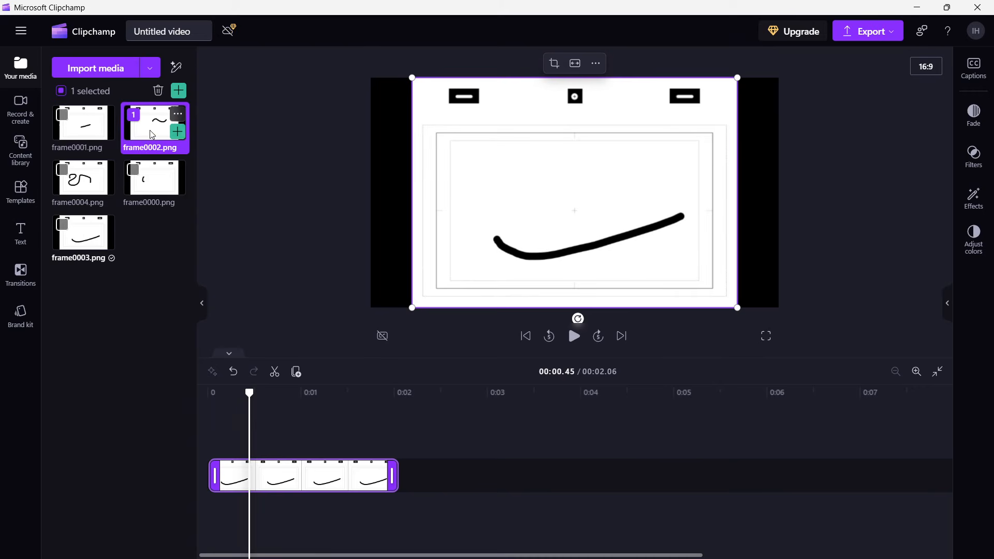
pyautogui.click(62, 115)
pyautogui.click(62, 170)
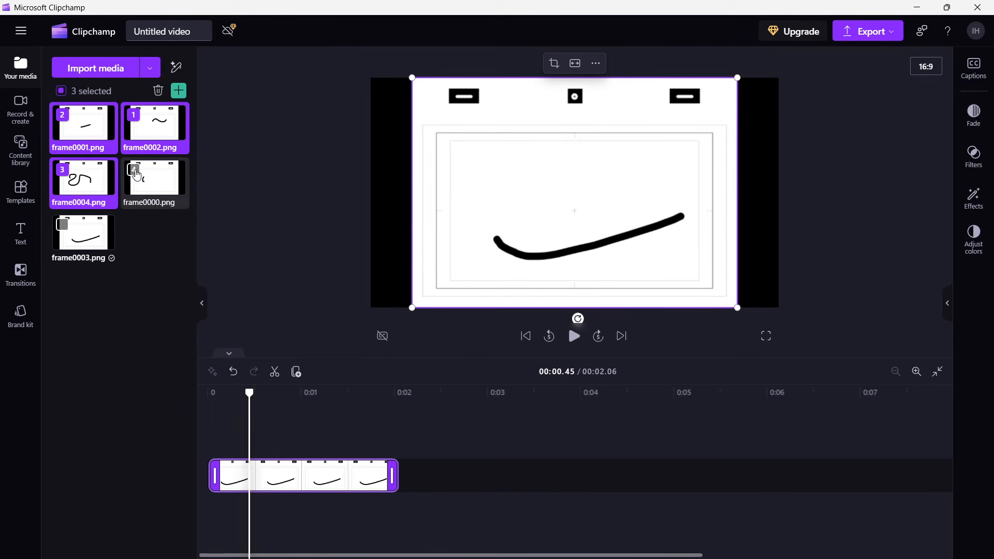
pyautogui.click(134, 169)
pyautogui.click(62, 231)
pyautogui.moveTo(62, 231); pyautogui.dragTo(569, 424)
# - Delete the original frame clip at the start of the timeline, keeping the five newly added frame clips
pyautogui.click(233, 492)
pyautogui.press('Delete')
pyautogui.scroll(-3, 568, 423)
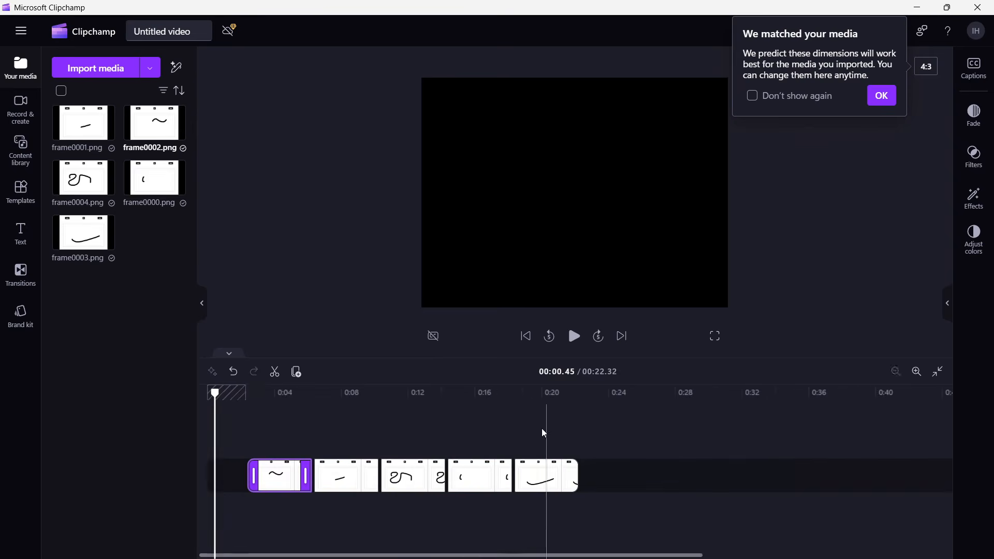
# - Scrub through the first frame clips to about 9.33 seconds and dismiss the notice about matched media dimensions
pyautogui.click(260, 405)
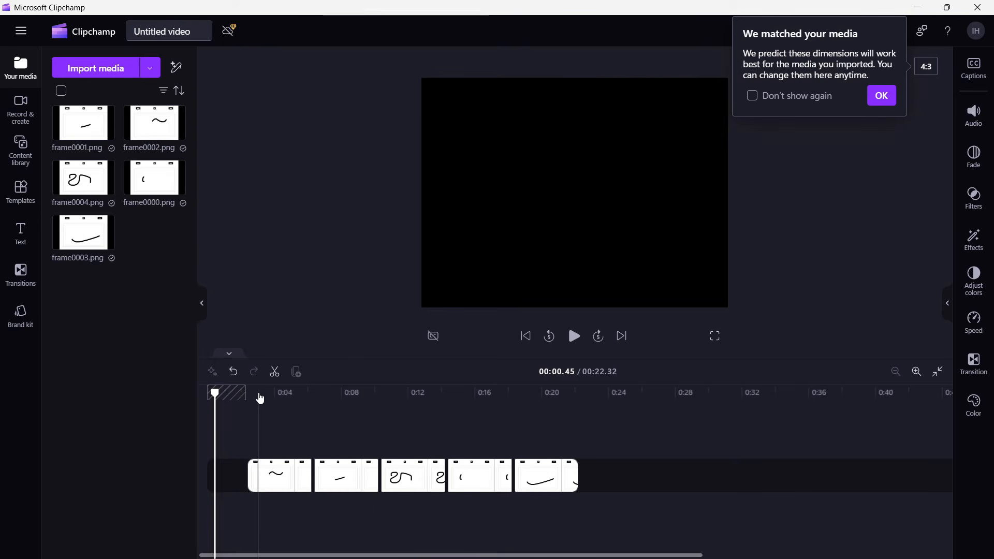
pyautogui.moveTo(260, 393); pyautogui.dragTo(363, 414)
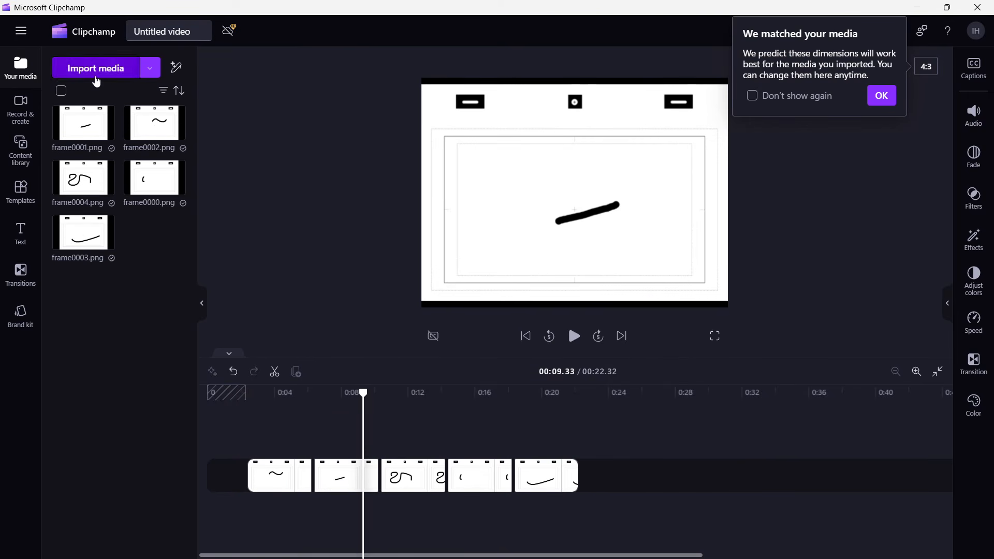
pyautogui.click(880, 99)
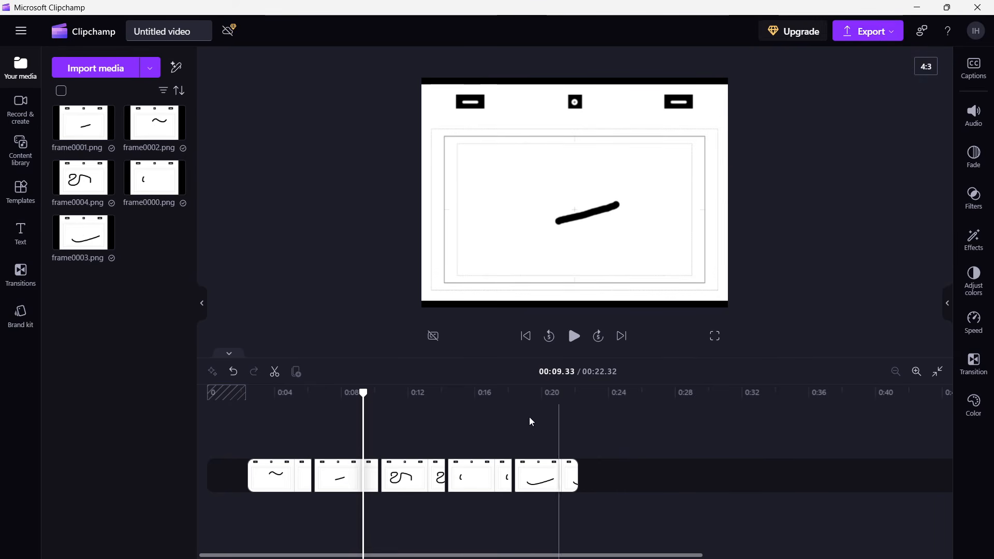
# - Shorten the five frame clips on the timeline, trimming the first at its start, so the sequence ends at about 13.98 seconds
pyautogui.click(271, 489)
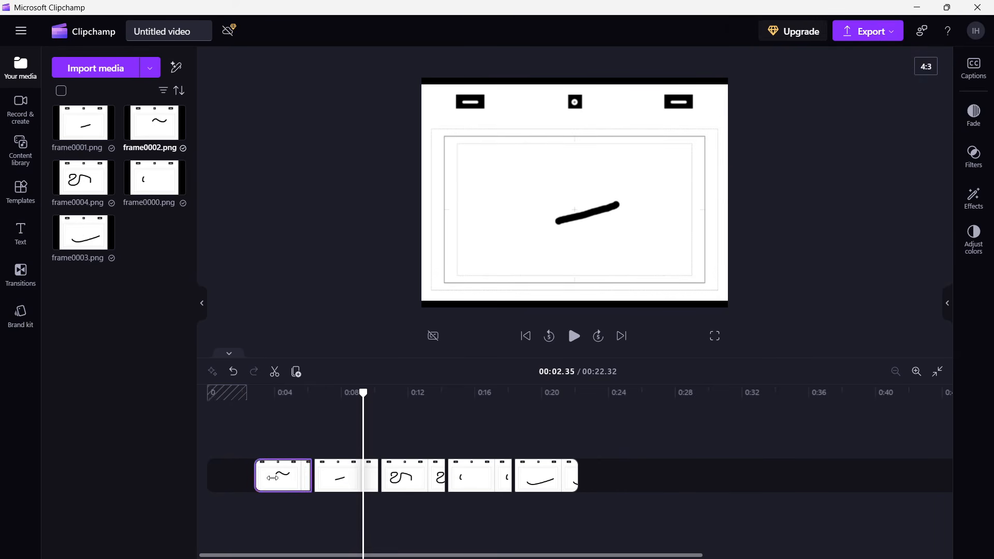
pyautogui.moveTo(254, 475)
pyautogui.mouseDown()
pyautogui.moveTo(351, 475)
pyautogui.moveTo(324, 469)
pyautogui.mouseUp()
pyautogui.click(319, 475)
pyautogui.moveTo(393, 475)
pyautogui.mouseDown()
pyautogui.moveTo(358, 475)
pyautogui.moveTo(376, 475)
pyautogui.mouseUp()
pyautogui.moveTo(466, 474)
pyautogui.mouseDown()
pyautogui.moveTo(402, 475)
pyautogui.moveTo(414, 476)
pyautogui.mouseUp()
pyautogui.moveTo(515, 481)
pyautogui.mouseDown()
pyautogui.moveTo(423, 475)
pyautogui.moveTo(470, 475)
pyautogui.moveTo(438, 475)
pyautogui.mouseUp()
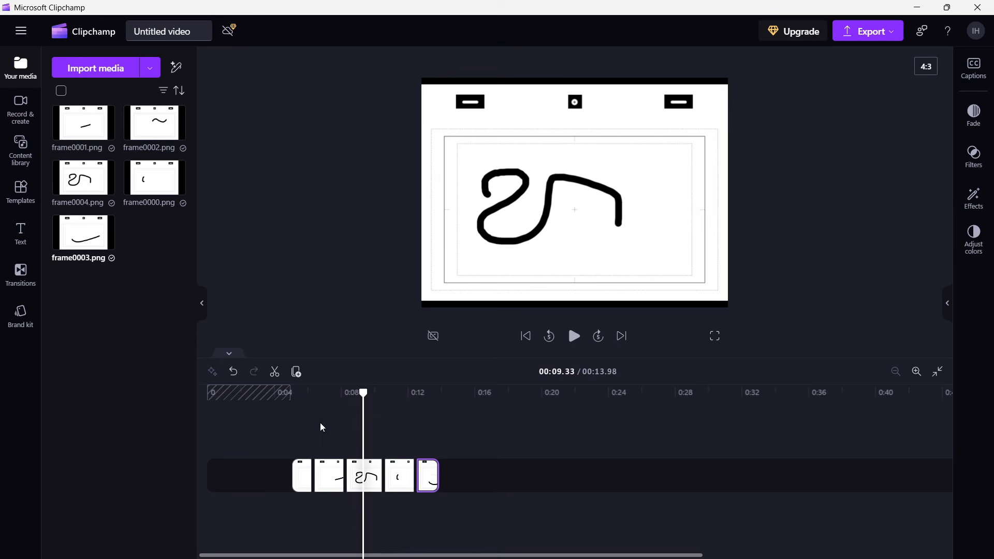
# - Play the shortened frame sequence from its first clip and scrub through to the end at 13.98 seconds
pyautogui.click(293, 396)
pyautogui.press('space')
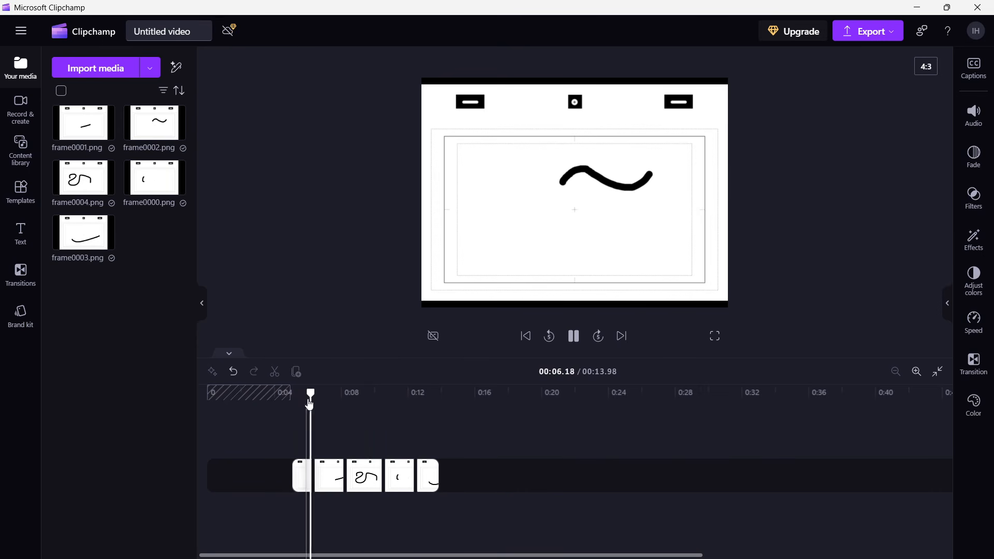
pyautogui.moveTo(331, 395); pyautogui.dragTo(441, 393)
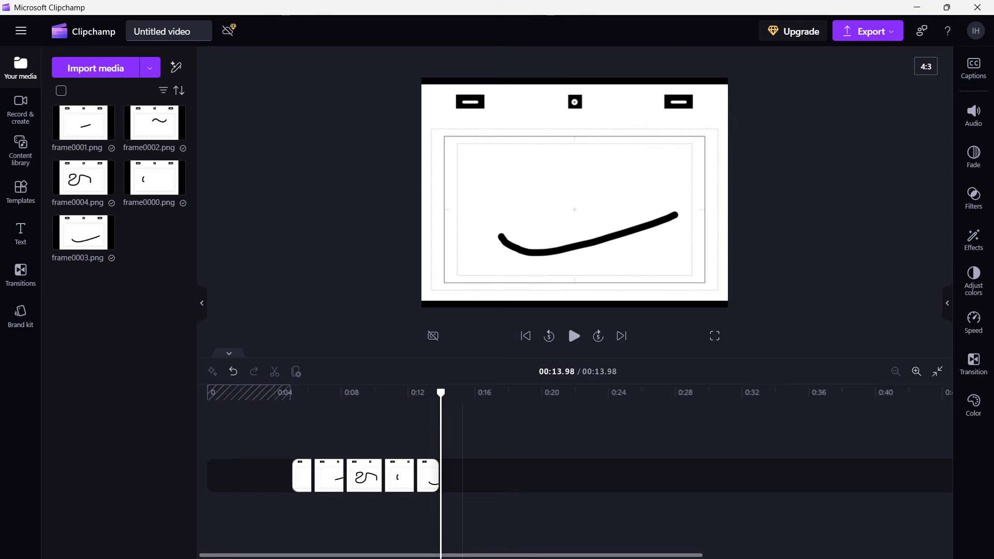
# - View the video export quality options, continuing despite the visual gap, then leave without exporting and close Clipchamp to return to Krita
pyautogui.click(881, 35)
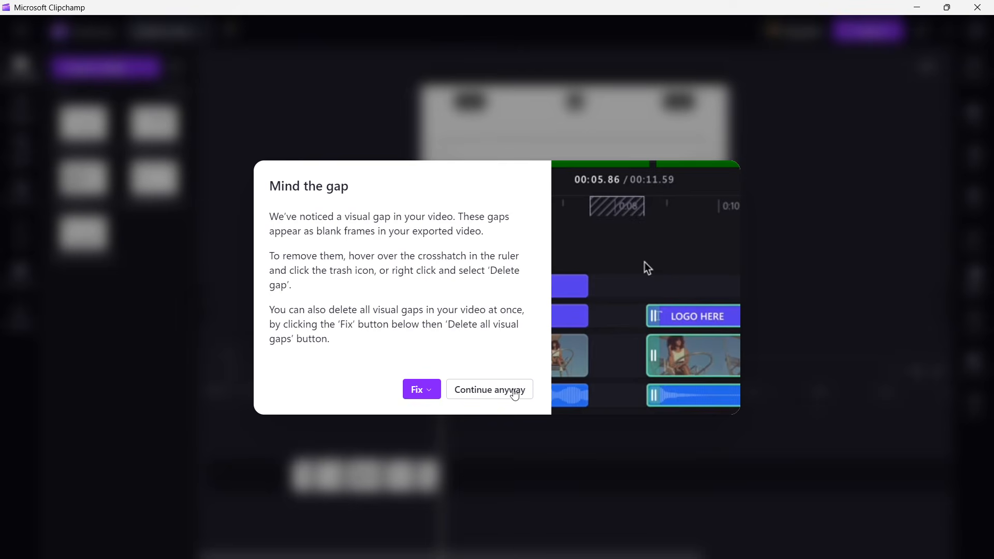
pyautogui.click(511, 393)
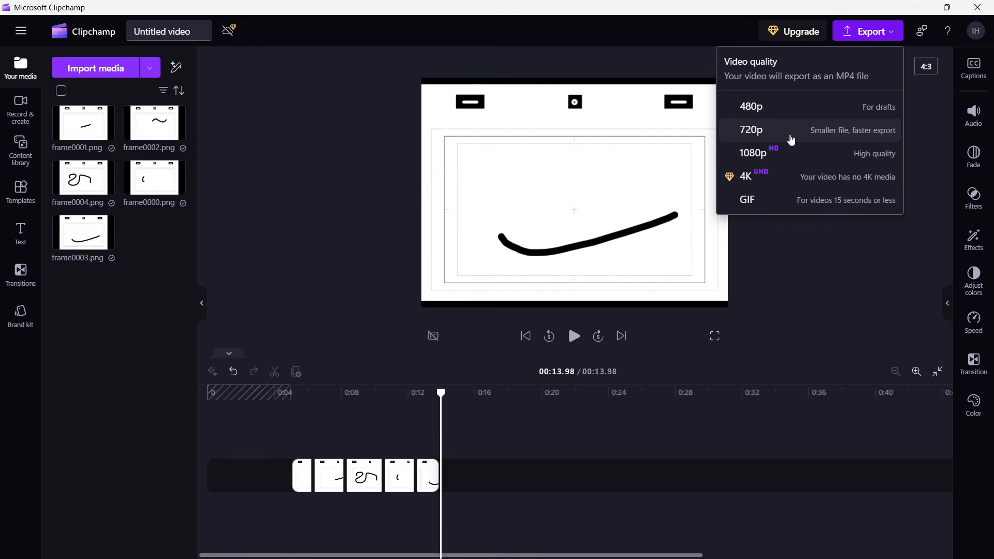
pyautogui.click(644, 172)
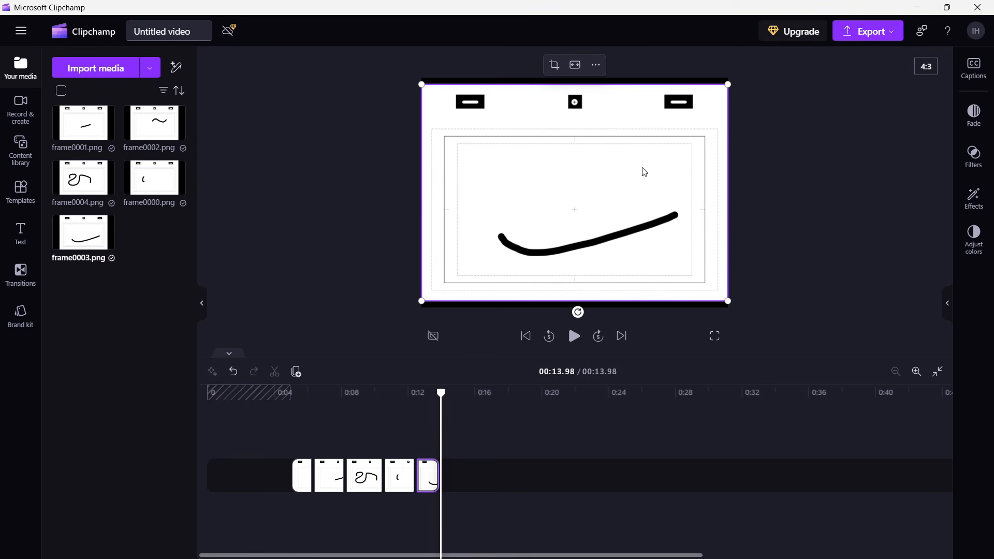
pyautogui.click(978, 6)
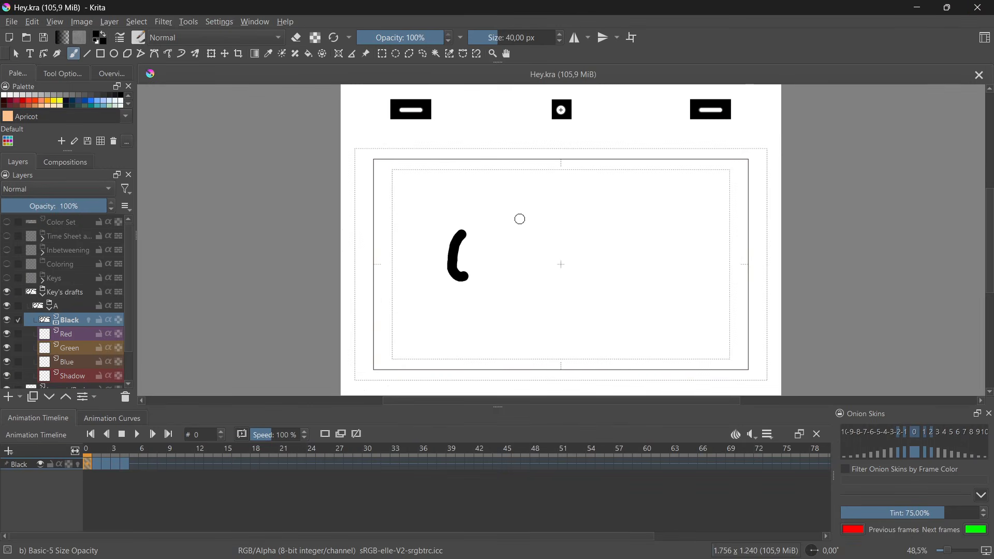